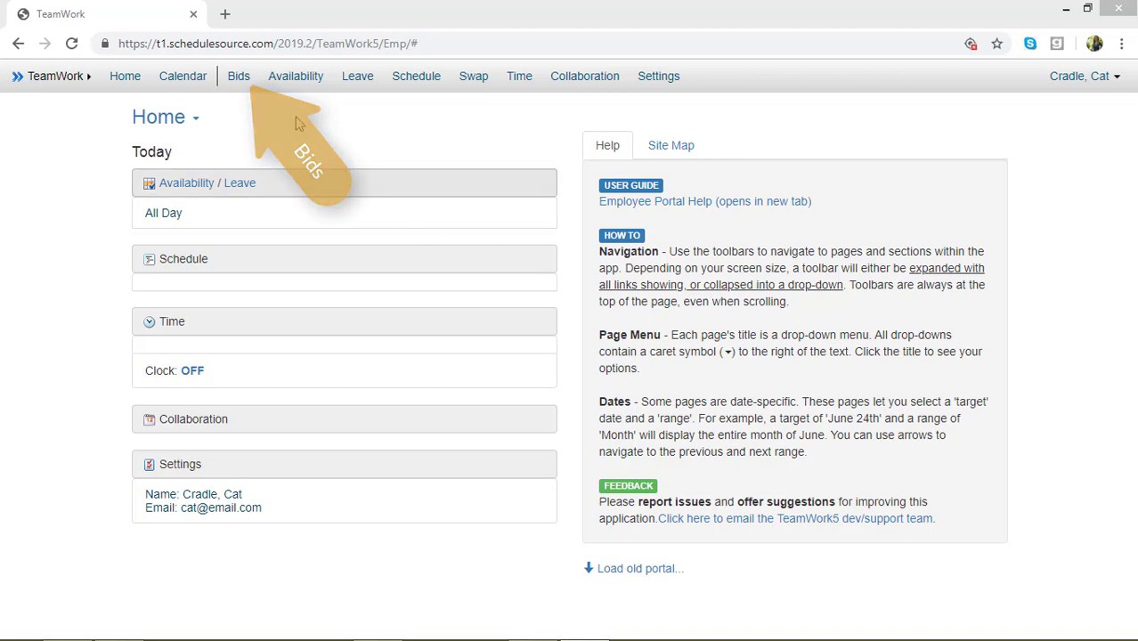
Step: Open the shift line search for the August Cashier shift bid
{"action": "left_click", "coordinate": [240, 77]}
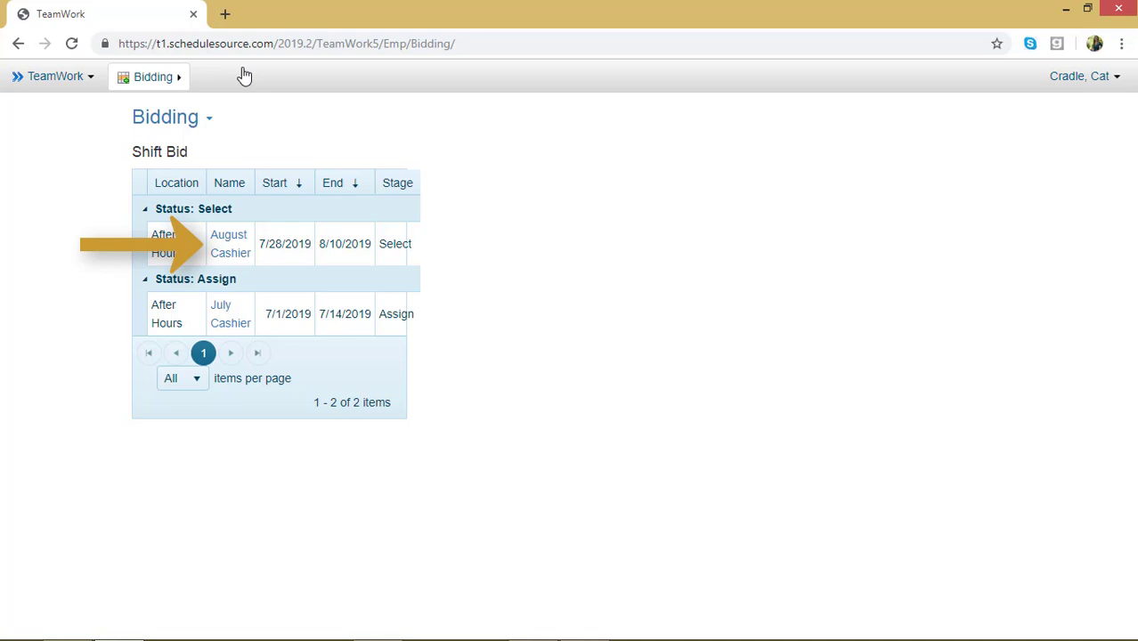
{"action": "left_click", "coordinate": [220, 256]}
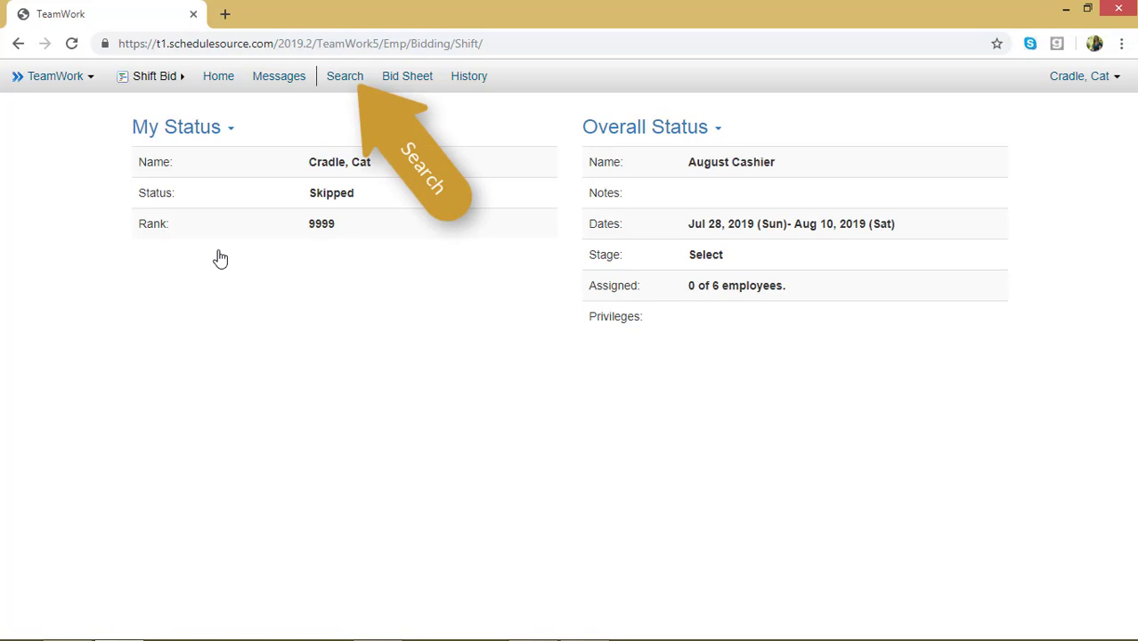
{"action": "left_click", "coordinate": [347, 78]}
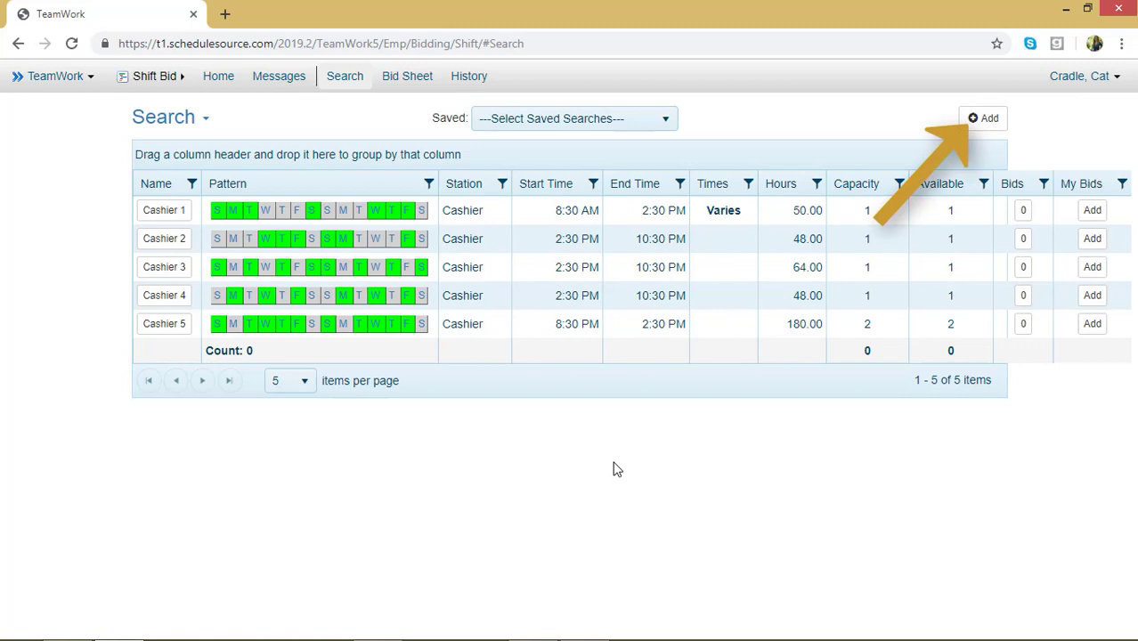
Step: Start a new search filter for the Cashier station with Sunday off and Monday on
{"action": "left_click", "coordinate": [976, 124]}
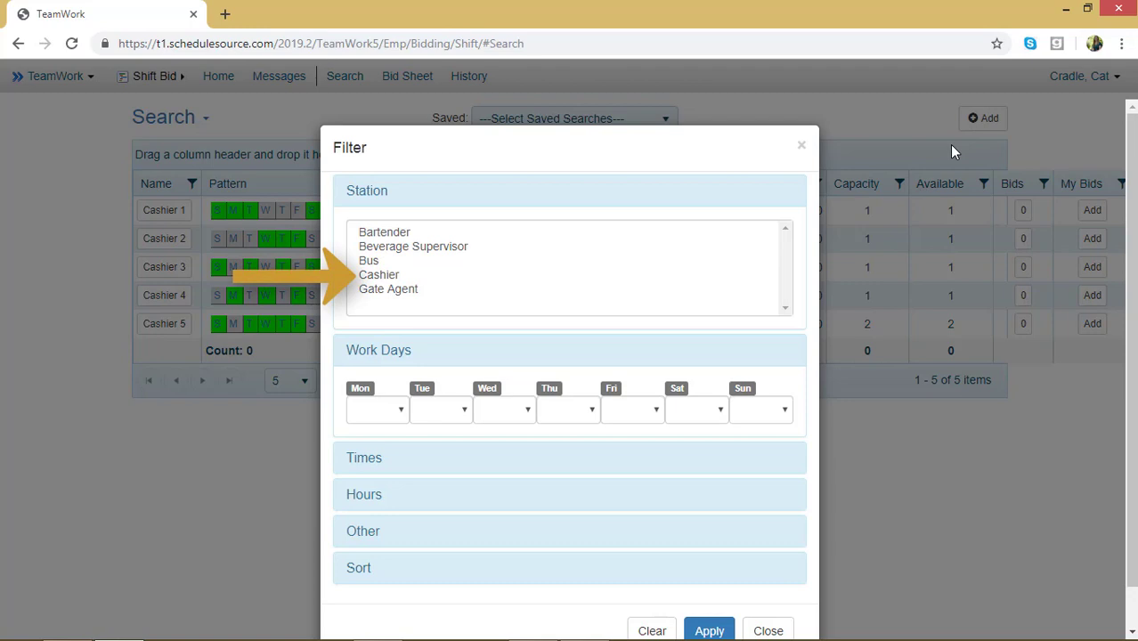
{"action": "left_click", "coordinate": [377, 277]}
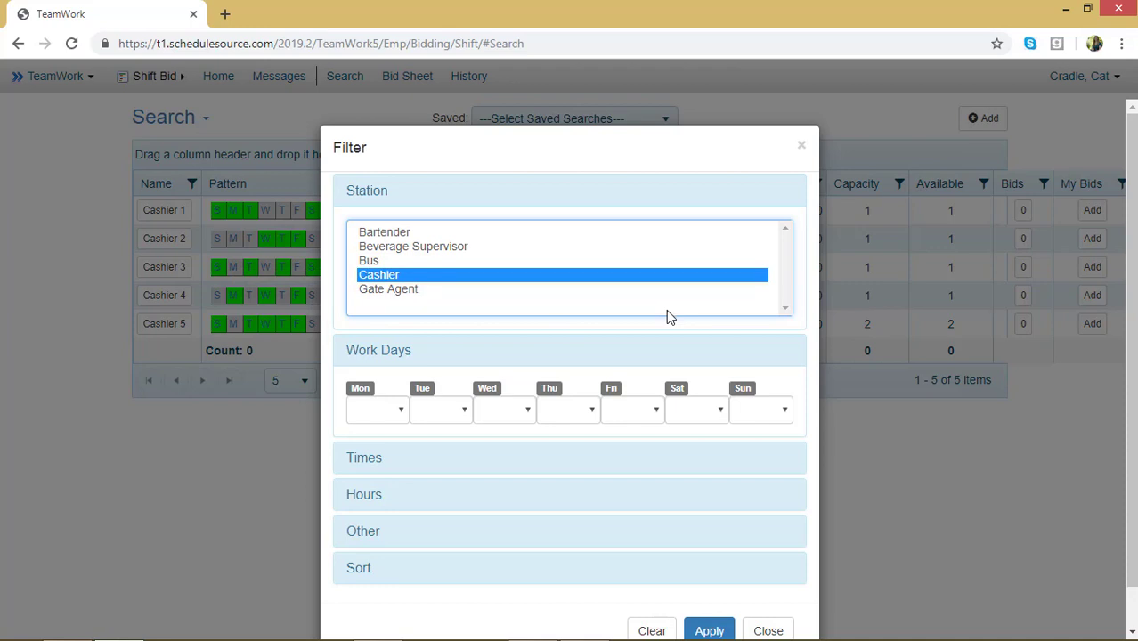
{"action": "left_click", "coordinate": [771, 410]}
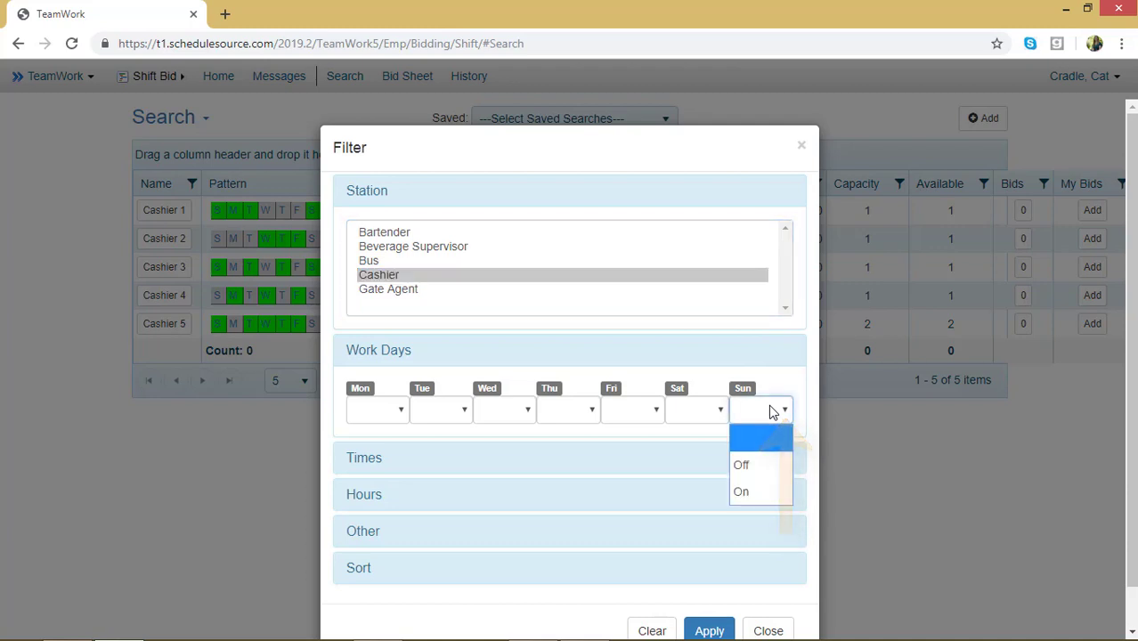
{"action": "left_click", "coordinate": [756, 466]}
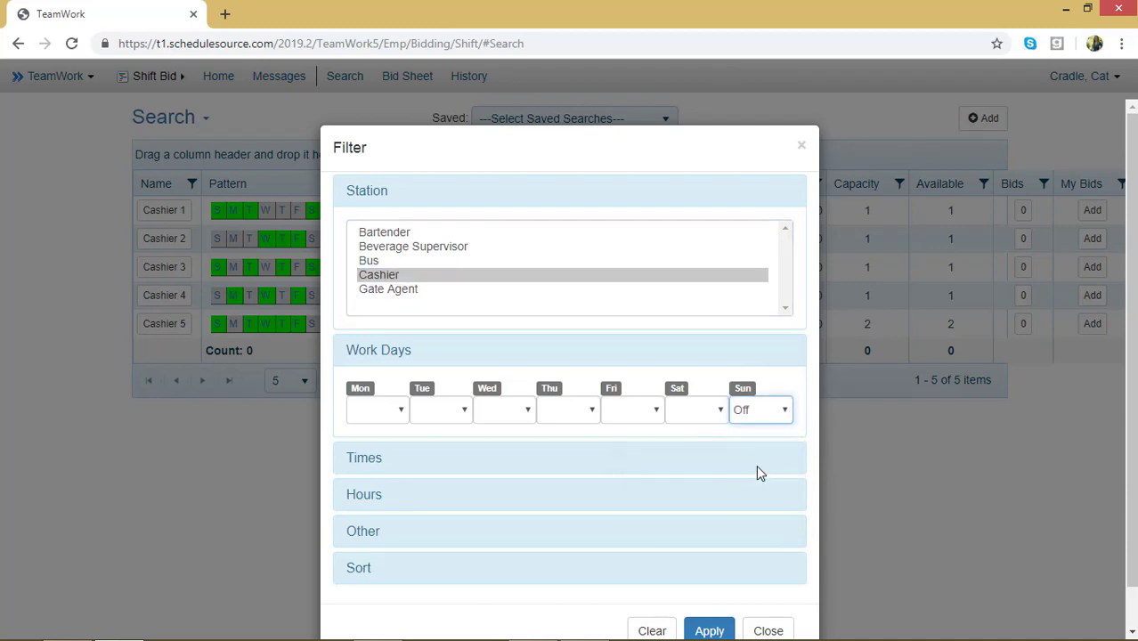
{"action": "left_click", "coordinate": [394, 418]}
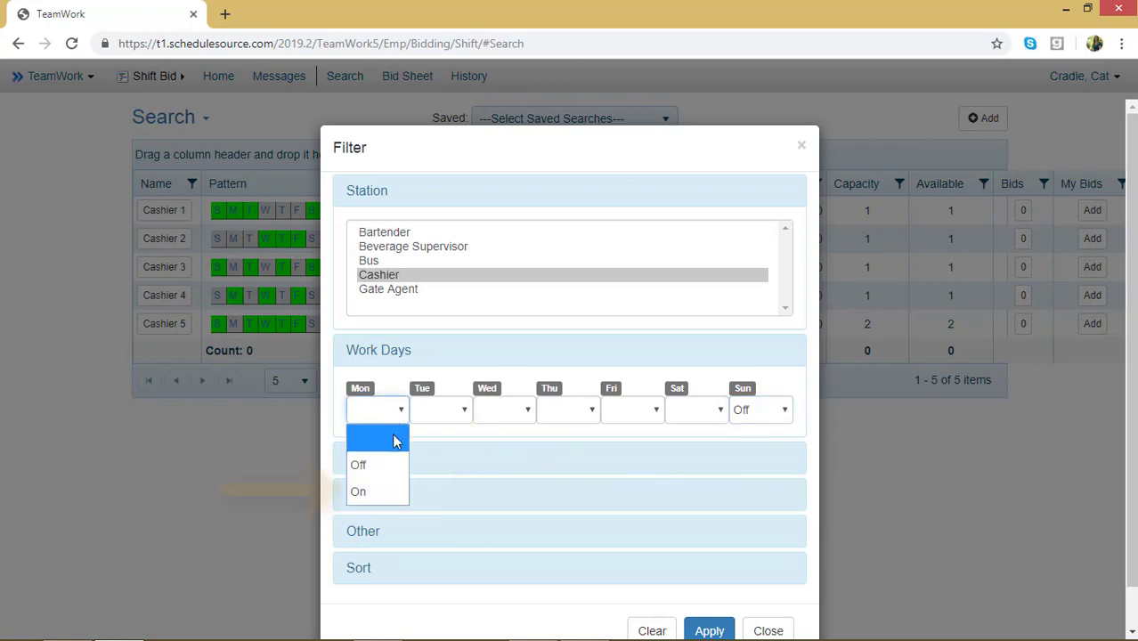
{"action": "left_click", "coordinate": [388, 493]}
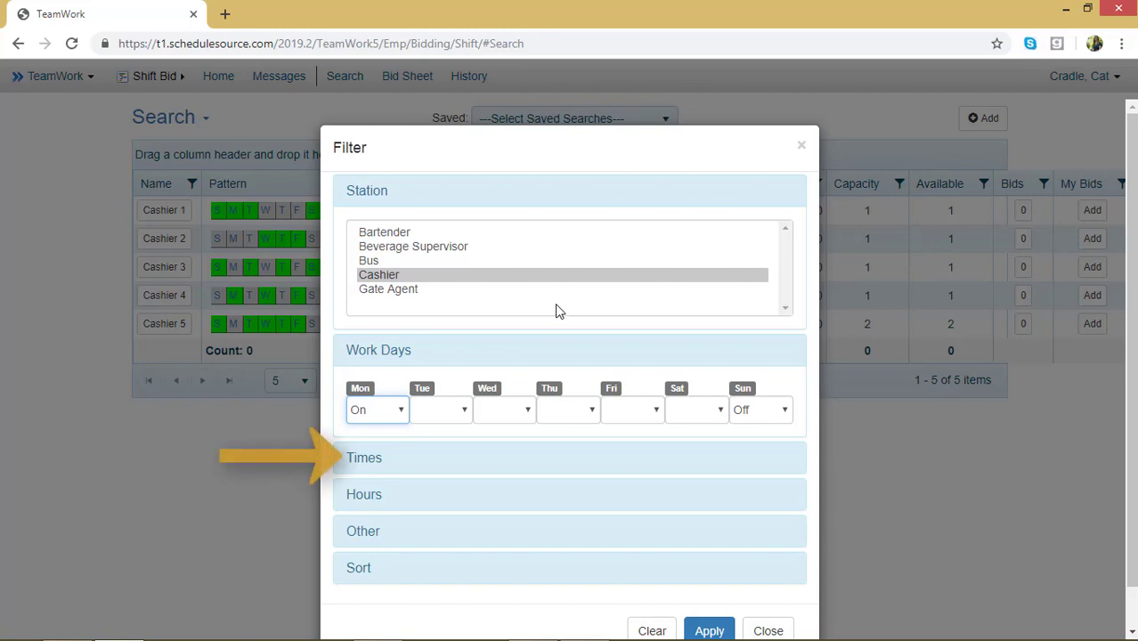
Step: Expand the Times and Hours criteria and set the maximum hours per week to 50
{"action": "left_click", "coordinate": [448, 456]}
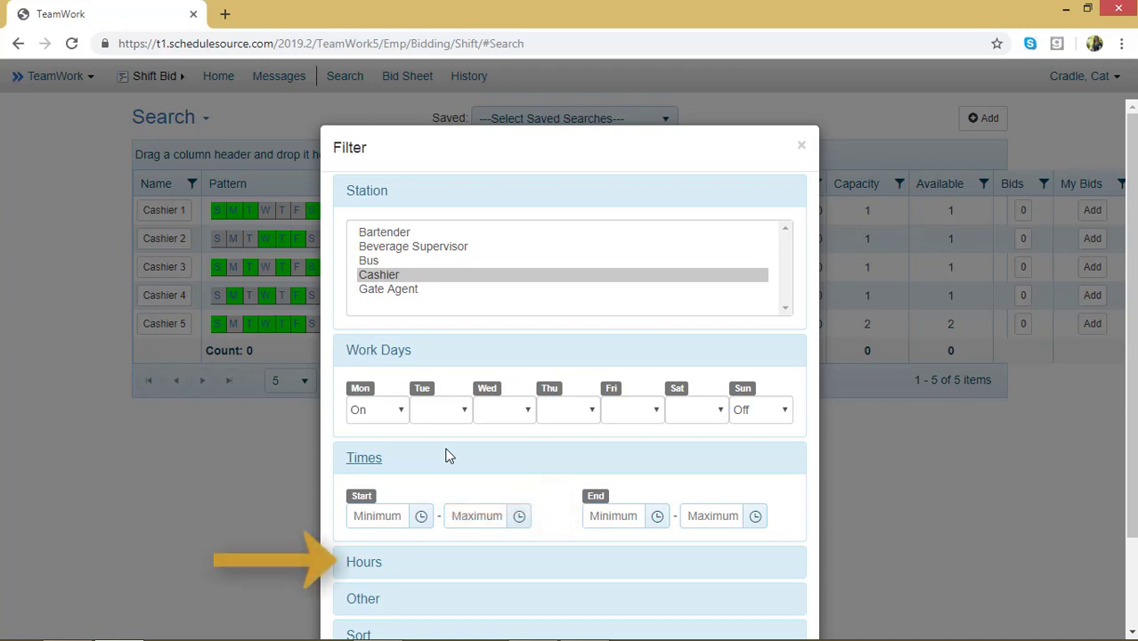
{"action": "left_click", "coordinate": [364, 562]}
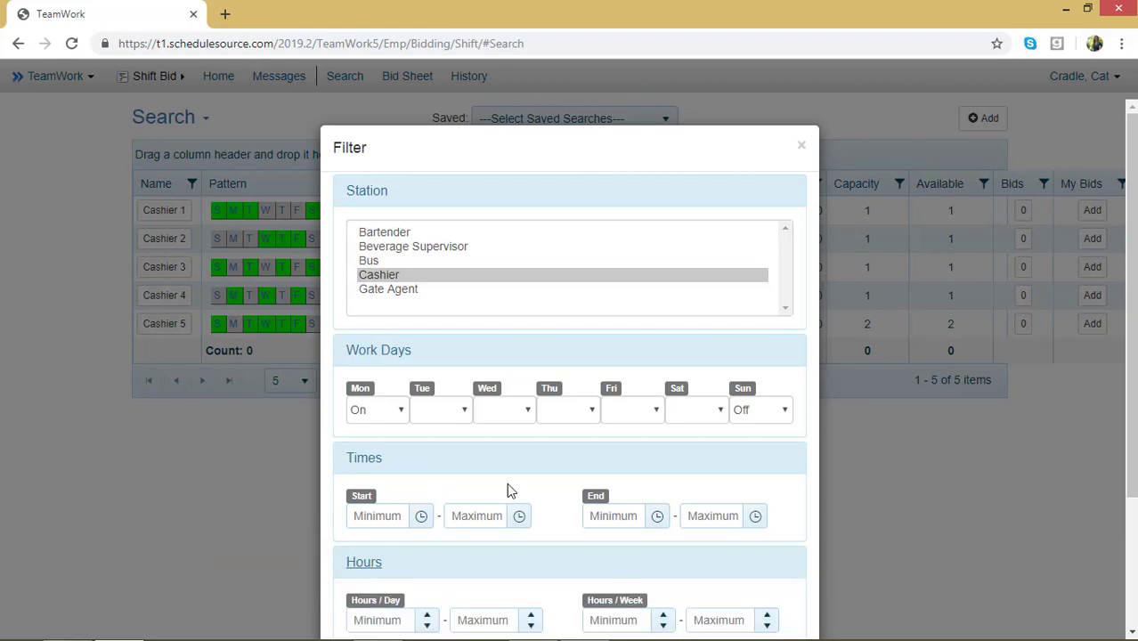
{"action": "scroll", "coordinate": [507, 485], "scroll_direction": "down", "scroll_amount": 2}
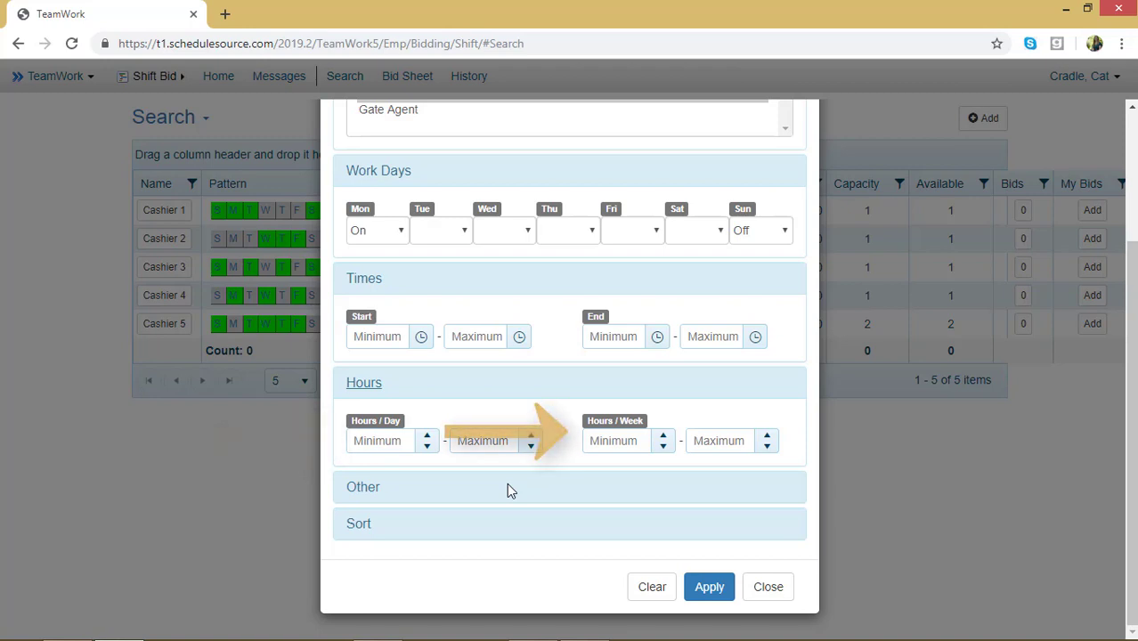
{"action": "left_click", "coordinate": [712, 443]}
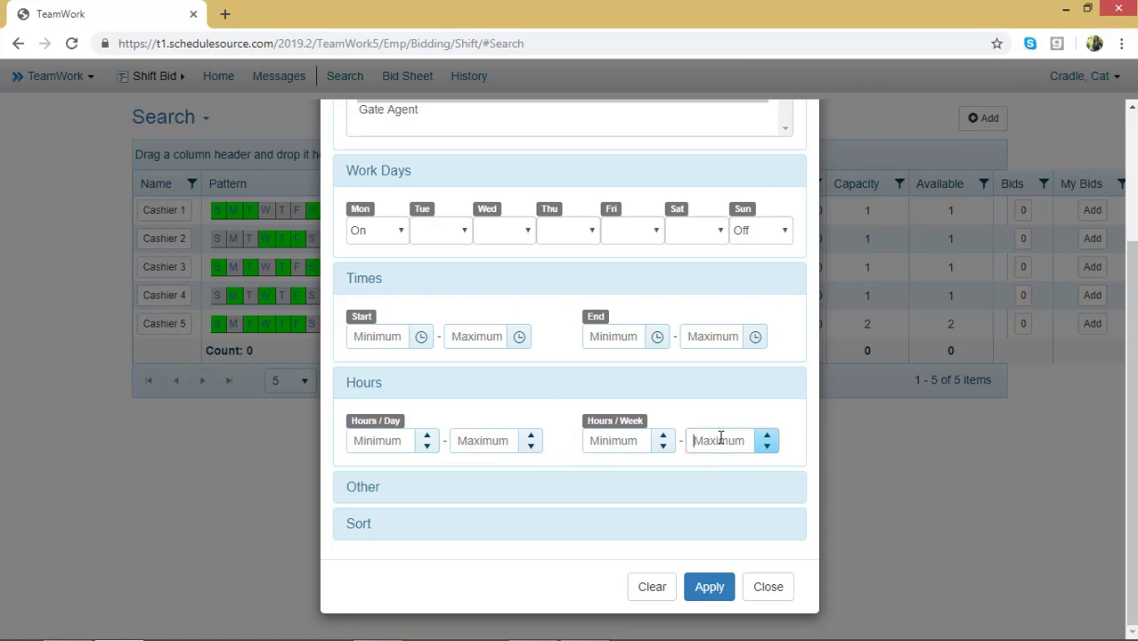
{"action": "type", "text": "50"}
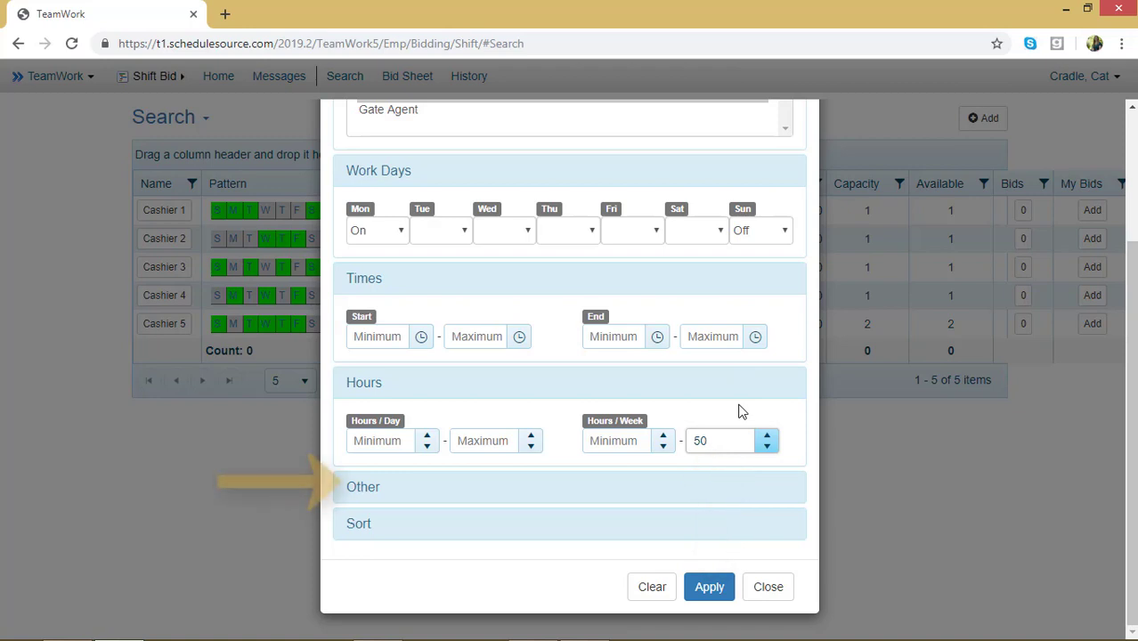
Step: Expand the Other criteria, set the first sort field to Hours / Week, and apply the filter
{"action": "left_click", "coordinate": [354, 493]}
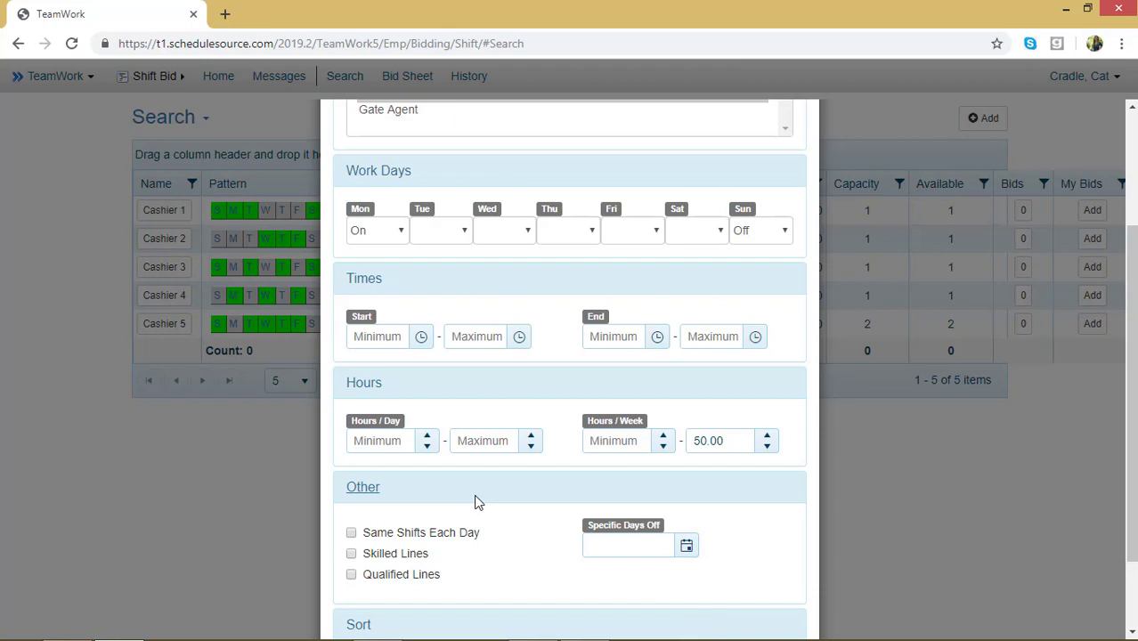
{"action": "scroll", "coordinate": [475, 503], "scroll_direction": "down", "scroll_amount": 2}
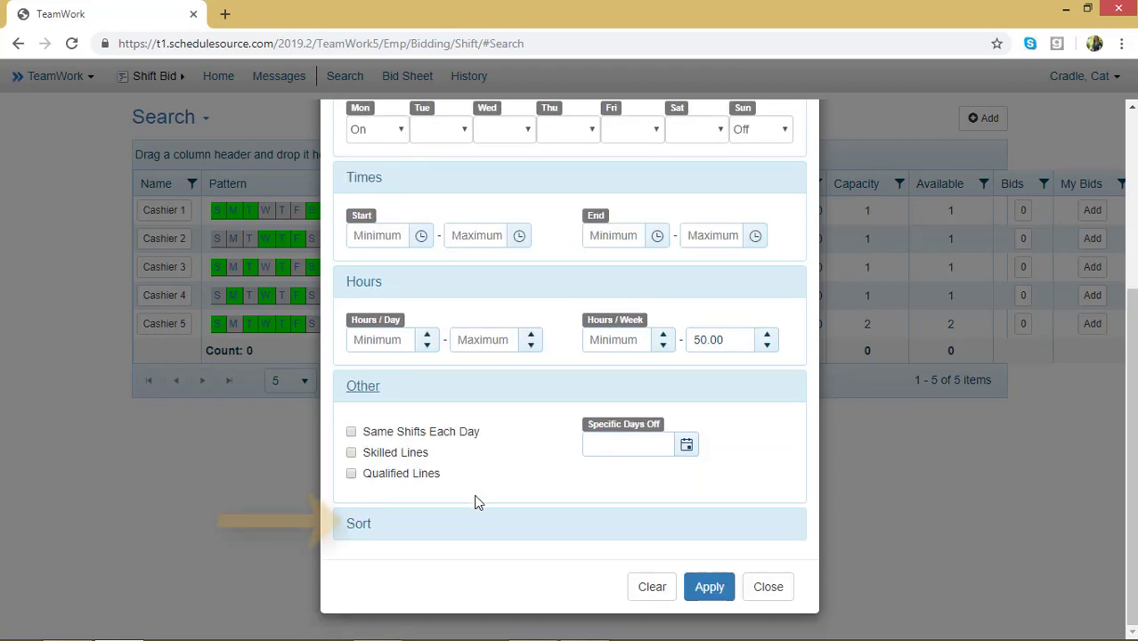
{"action": "left_click", "coordinate": [357, 527]}
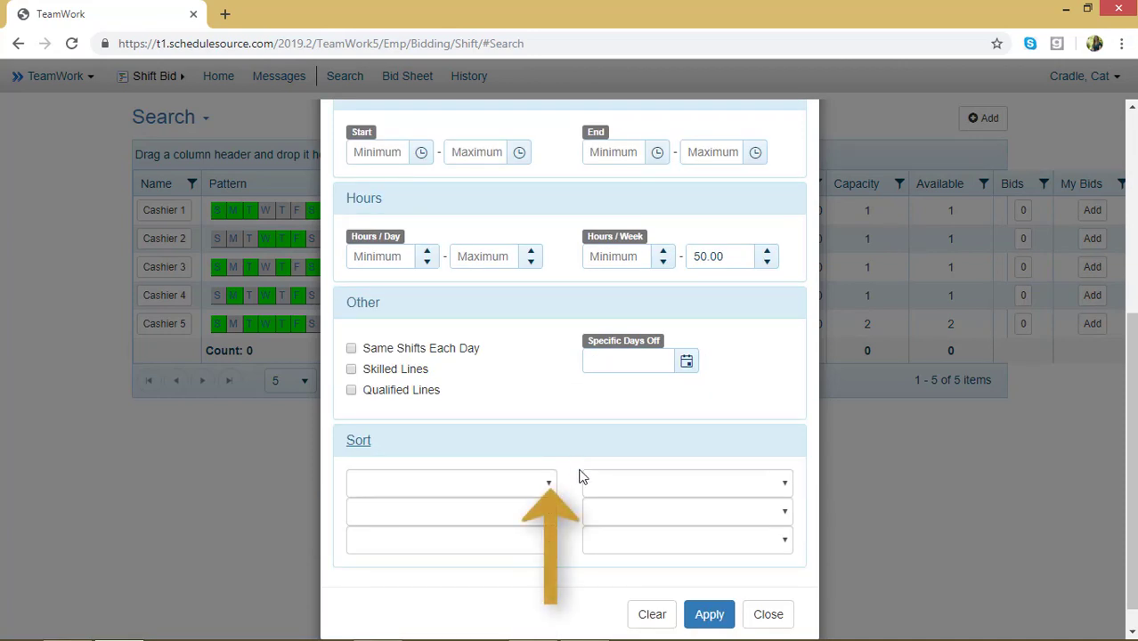
{"action": "left_click", "coordinate": [549, 485]}
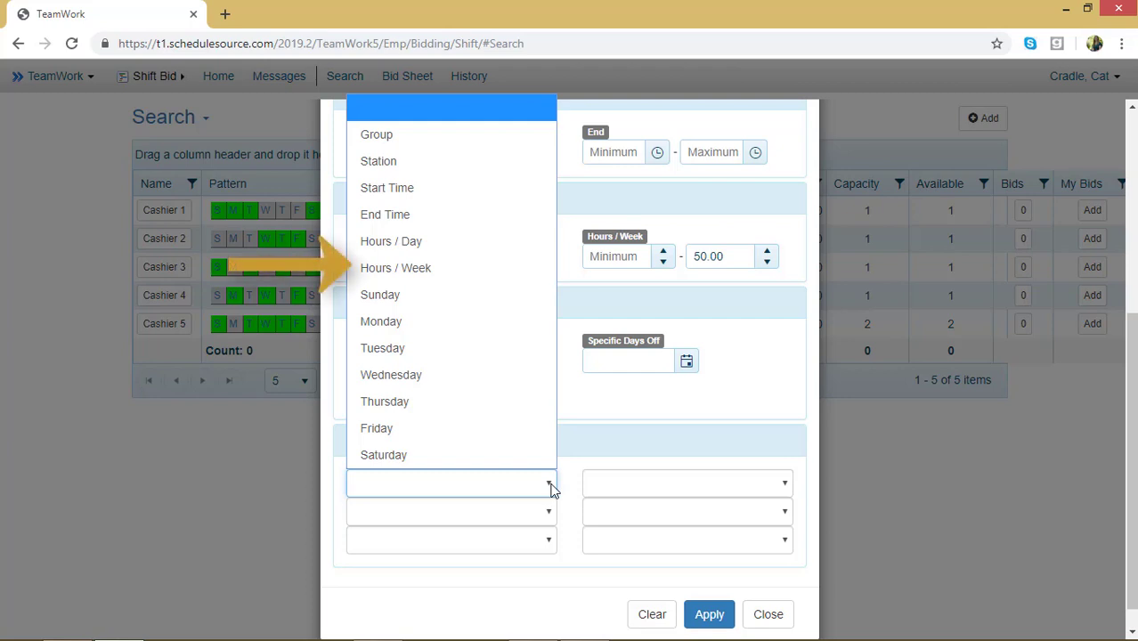
{"action": "left_click", "coordinate": [501, 265]}
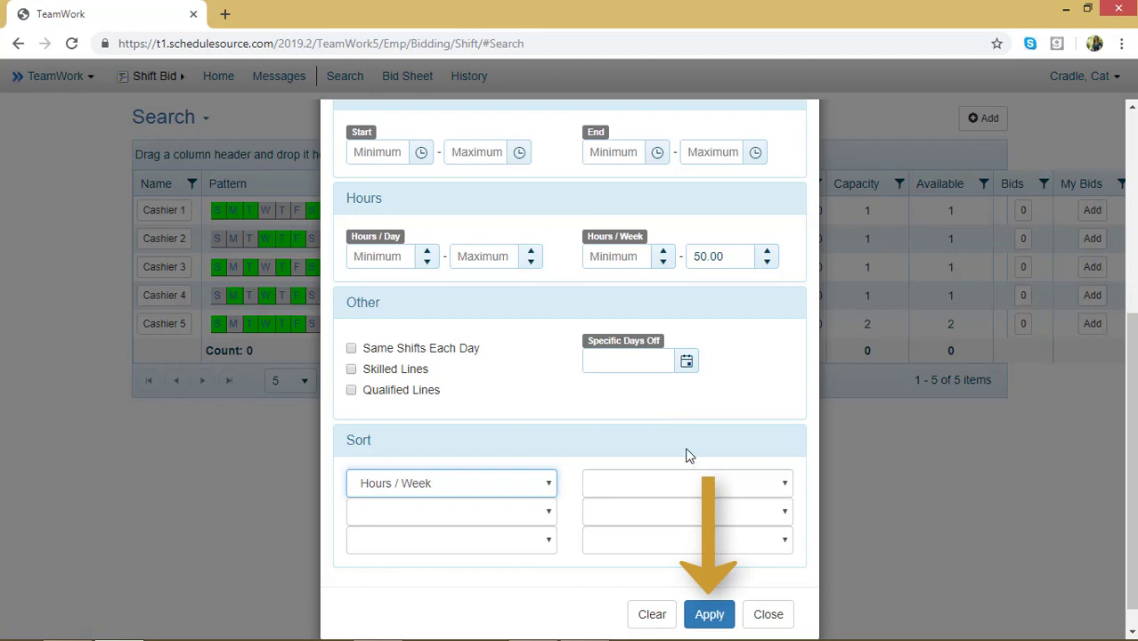
{"action": "left_click", "coordinate": [725, 616]}
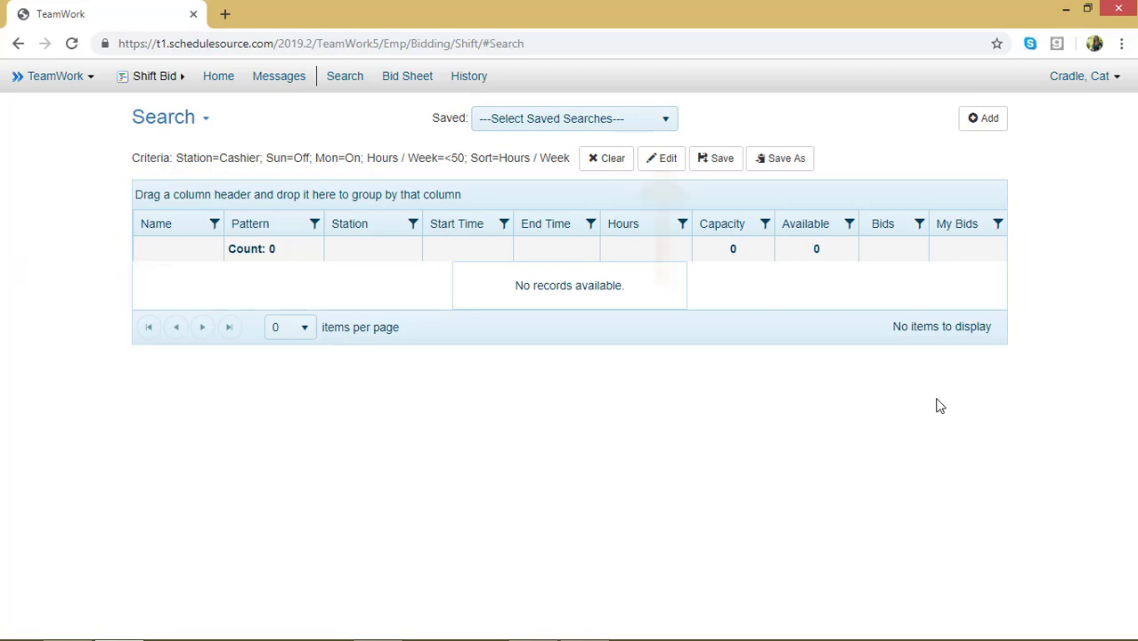
Step: Edit the search criteria to remove the Monday setting and the maximum hours per week, and reapply the filter
{"action": "left_click", "coordinate": [658, 169]}
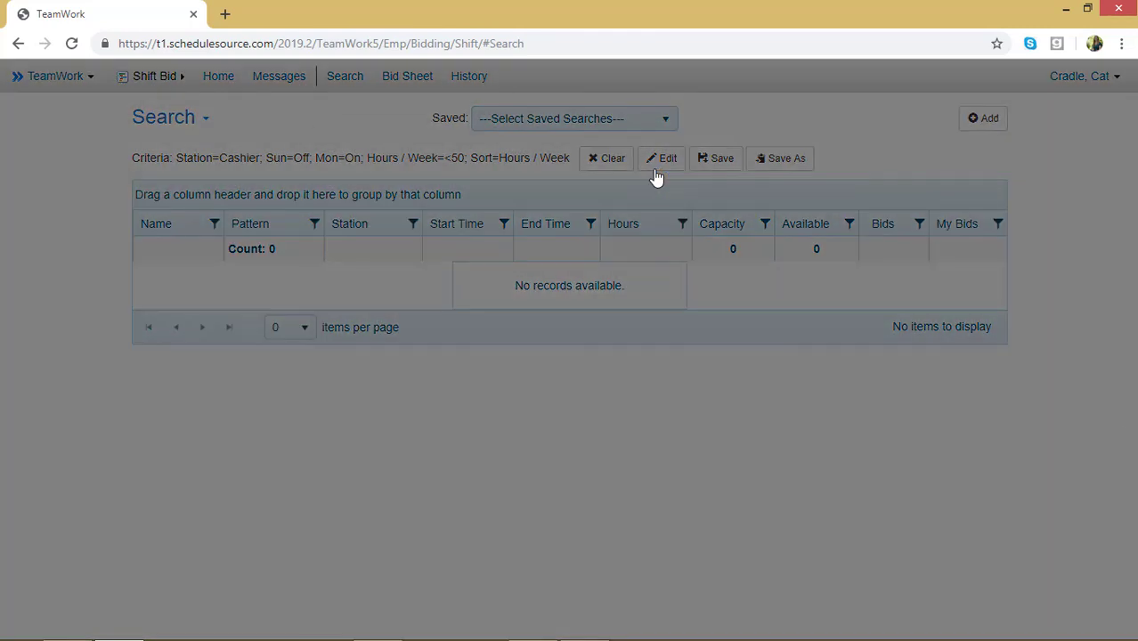
{"action": "scroll", "coordinate": [644, 368], "scroll_direction": "down", "scroll_amount": 4}
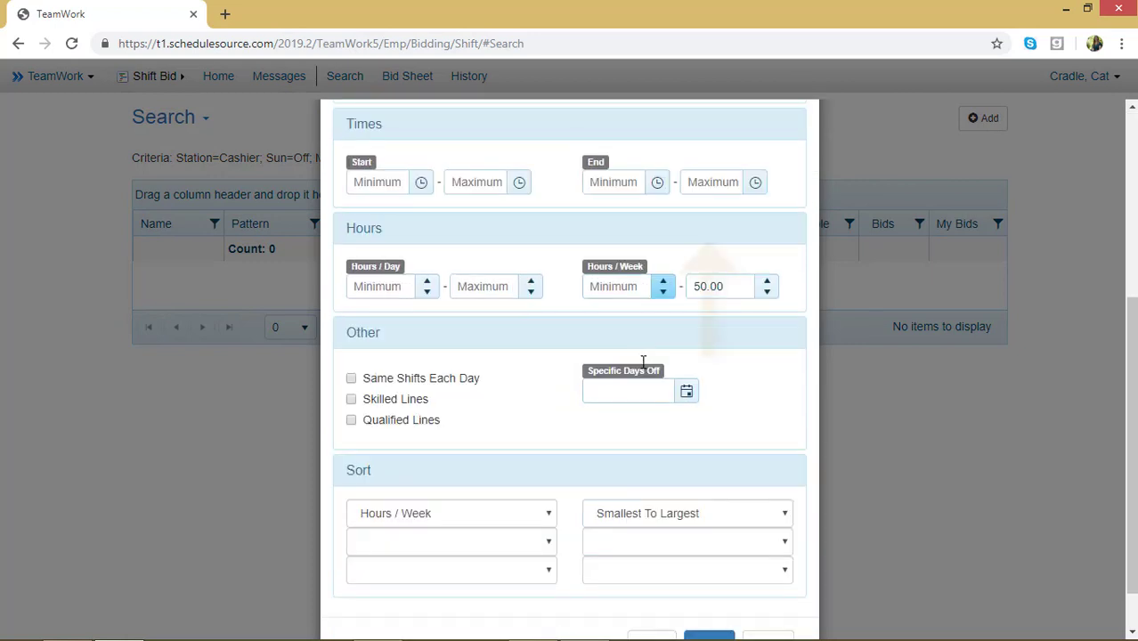
{"action": "left_click_drag", "start_coordinate": [734, 229], "coordinate": [563, 253]}
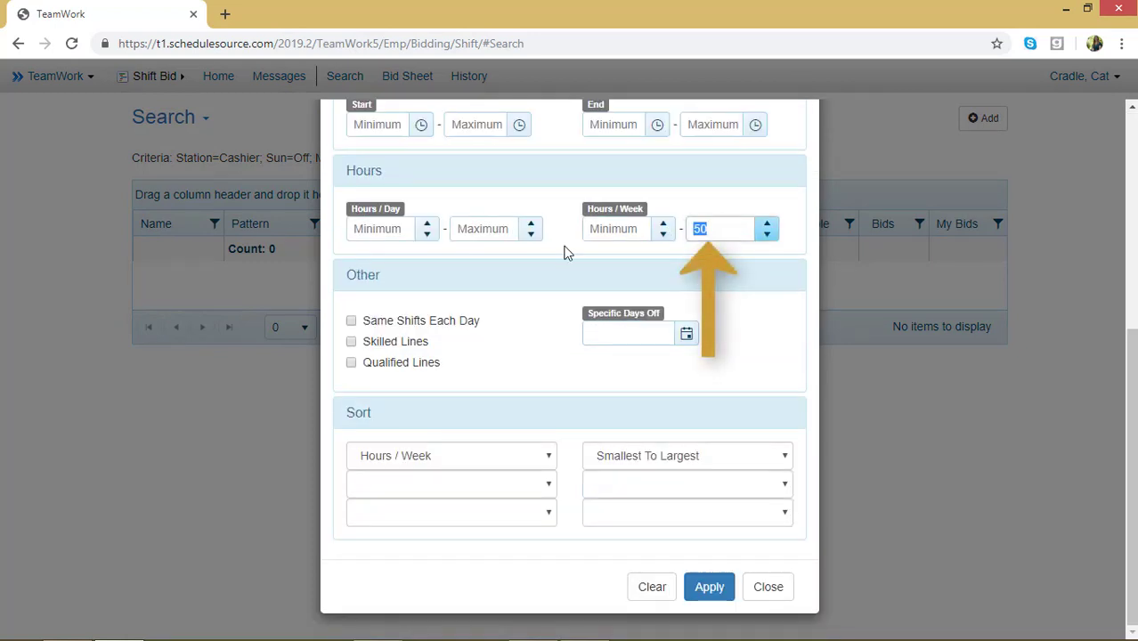
{"action": "key", "text": "BackSpace"}
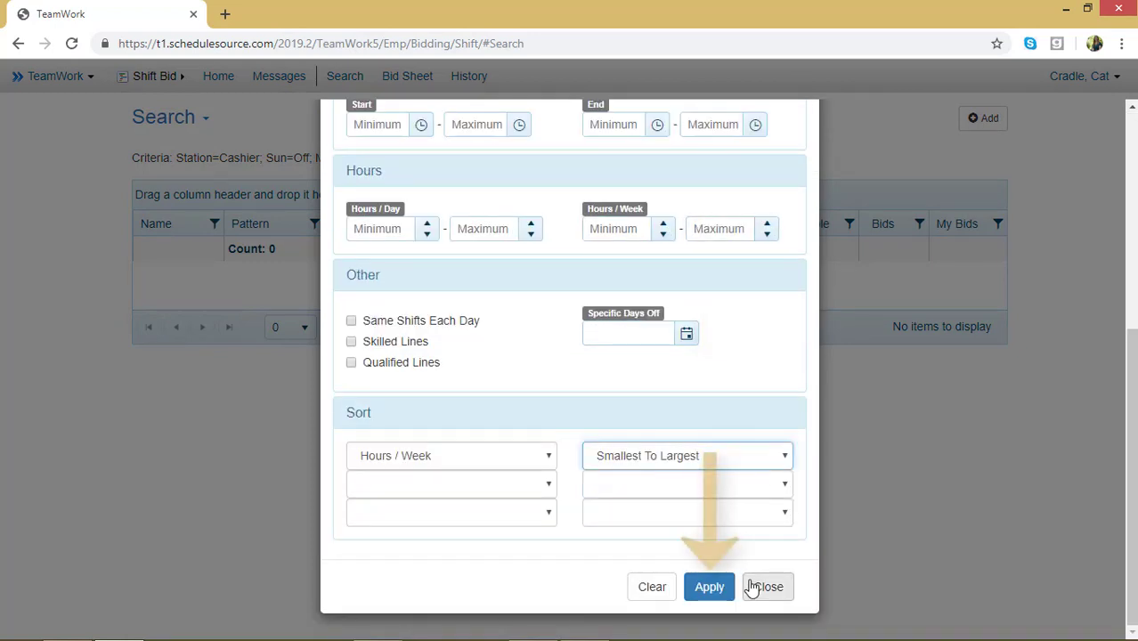
{"action": "left_click", "coordinate": [710, 587]}
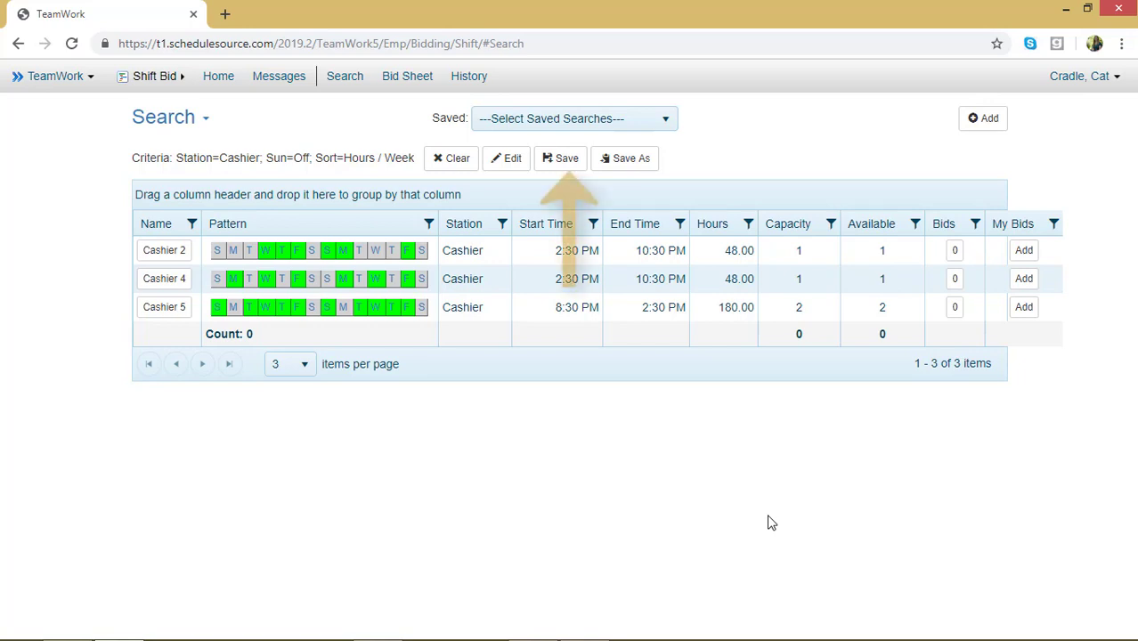
Step: Save the search as a favorite with choice 1, and clear the active criteria to list all shift lines
{"action": "left_click", "coordinate": [543, 160]}
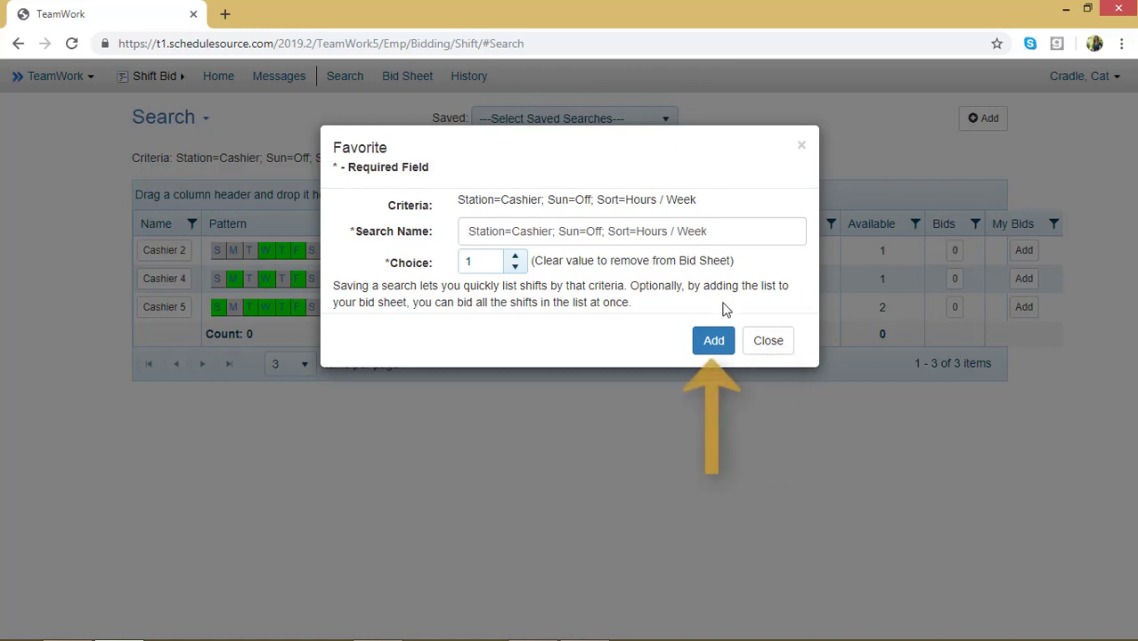
{"action": "left_click", "coordinate": [712, 344]}
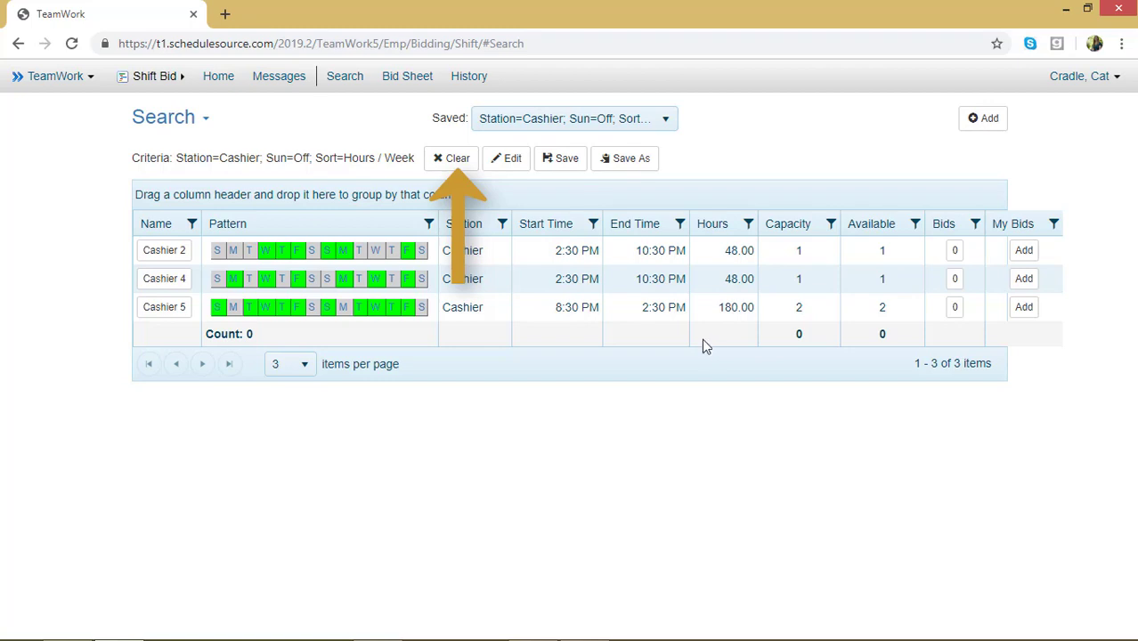
{"action": "left_click", "coordinate": [454, 157]}
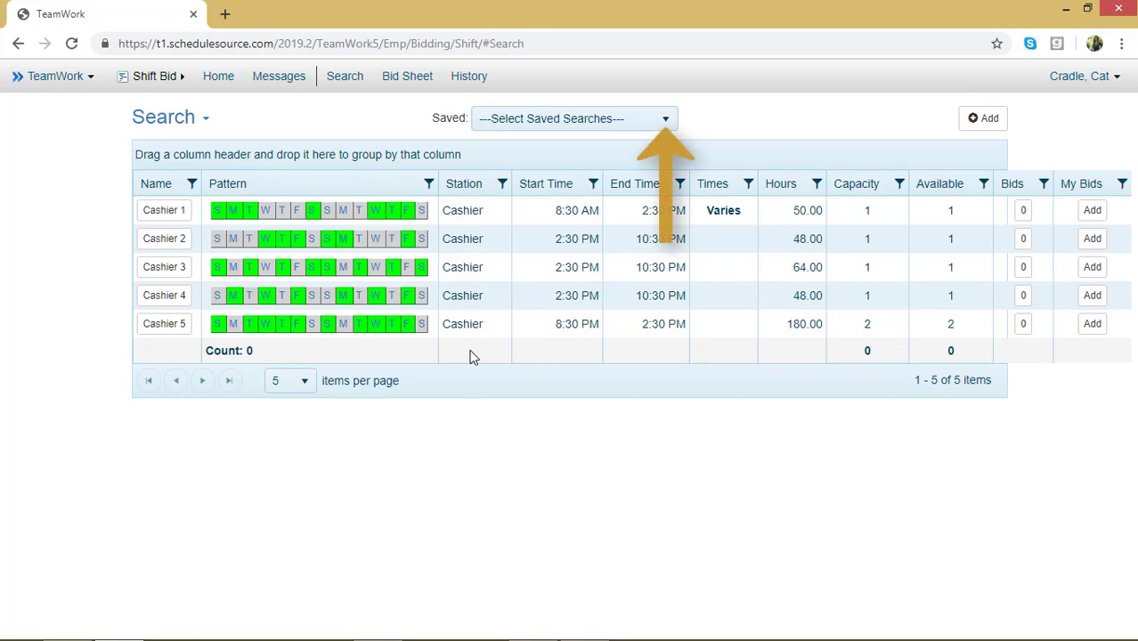
Step: Load the saved Cashier search with Sunday off, and open the bid sheet
{"action": "left_click", "coordinate": [663, 119]}
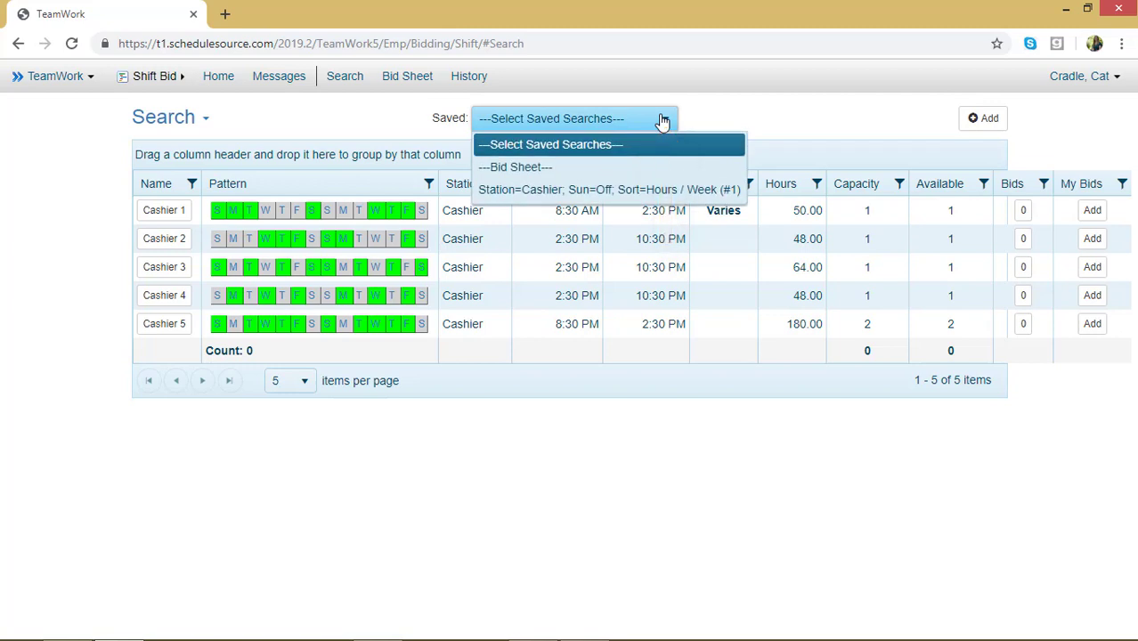
{"action": "left_click", "coordinate": [698, 191]}
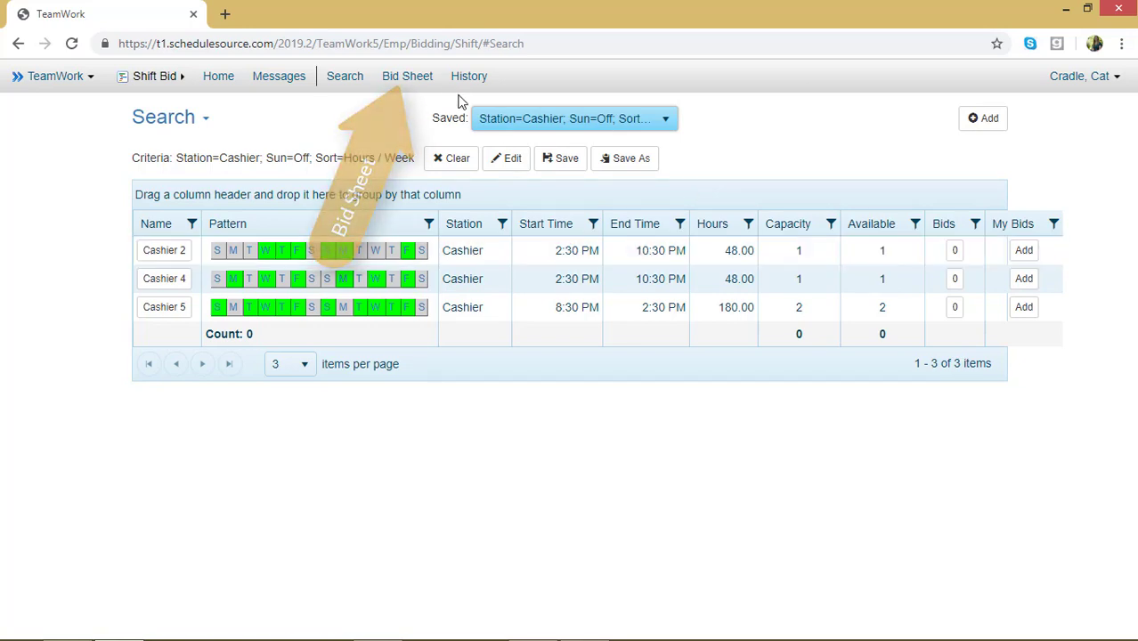
{"action": "left_click", "coordinate": [425, 79]}
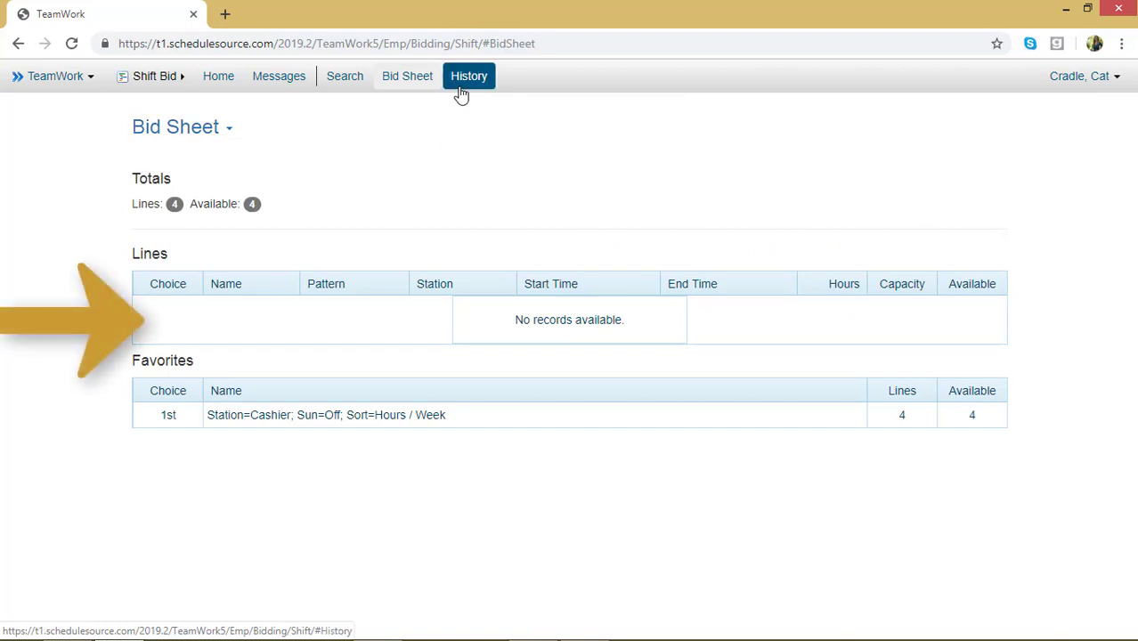